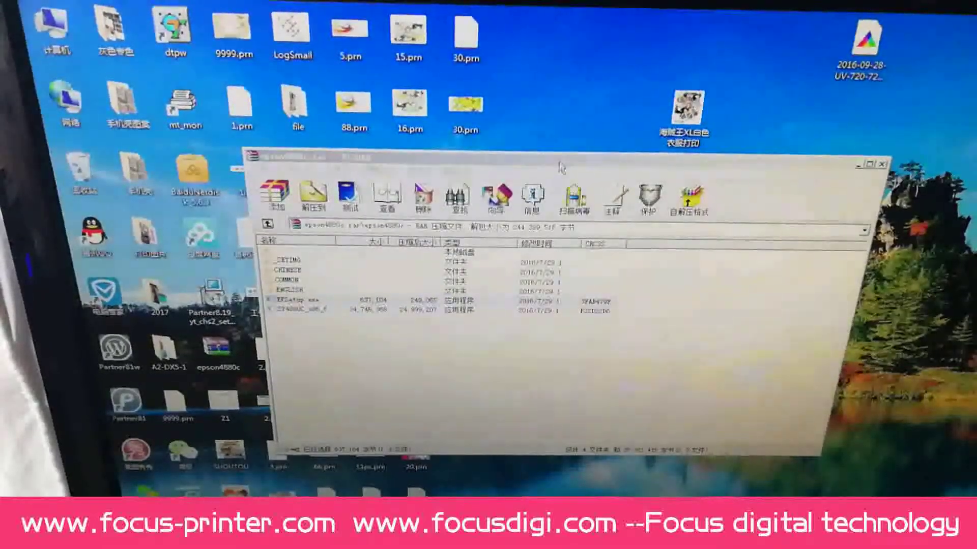
- Select EPSetup.exe in the epson4880c.rar listing and move the WinRAR window into place
{"action": "left_click", "coordinate": [298, 300]}
{"action": "left_click_drag", "start_coordinate": [657, 161], "coordinate": [900, 167]}
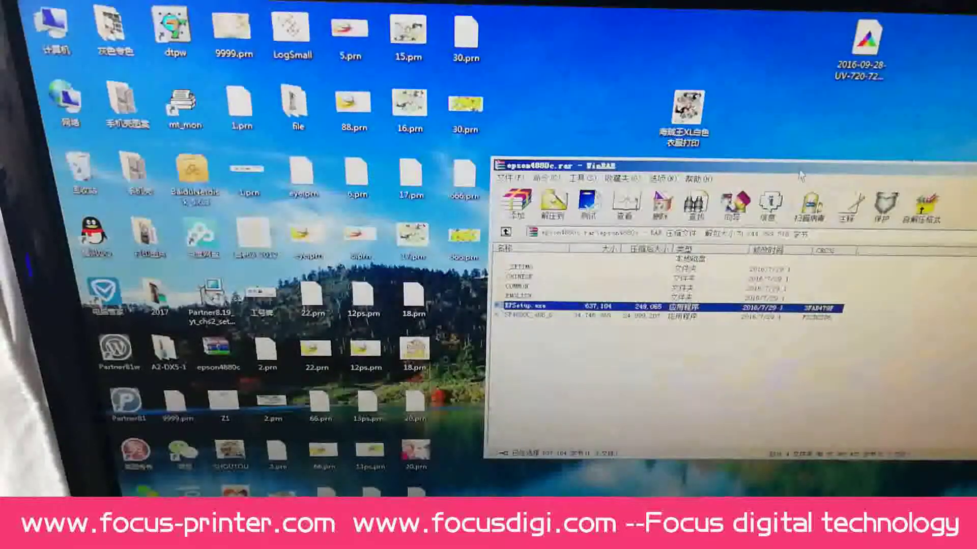
{"action": "left_click", "coordinate": [542, 316]}
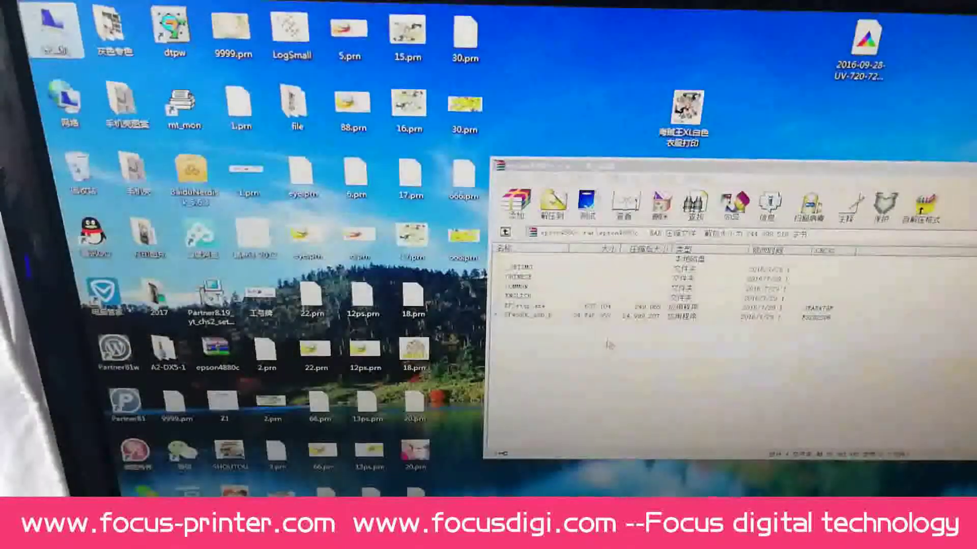
{"action": "left_click_drag", "start_coordinate": [677, 172], "coordinate": [592, 122]}
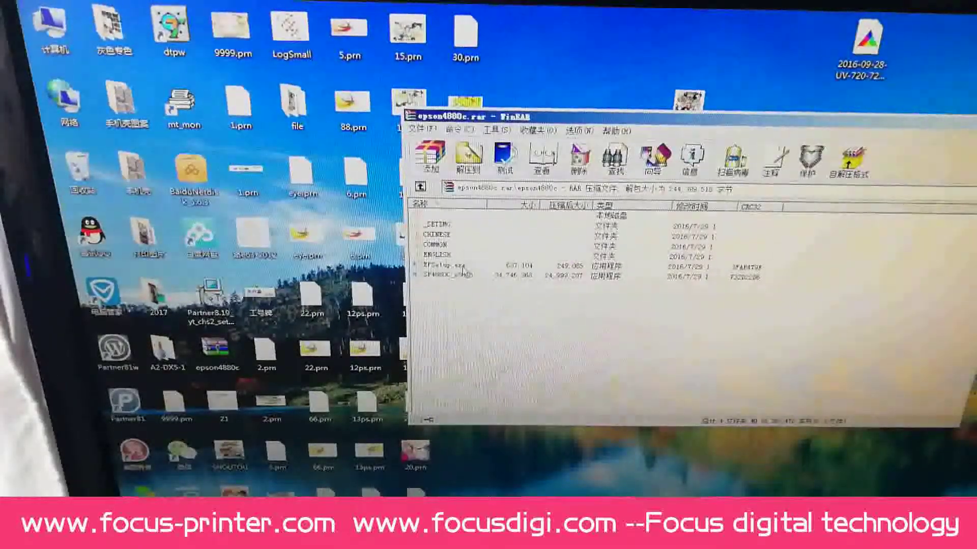
{"action": "left_click", "coordinate": [447, 265]}
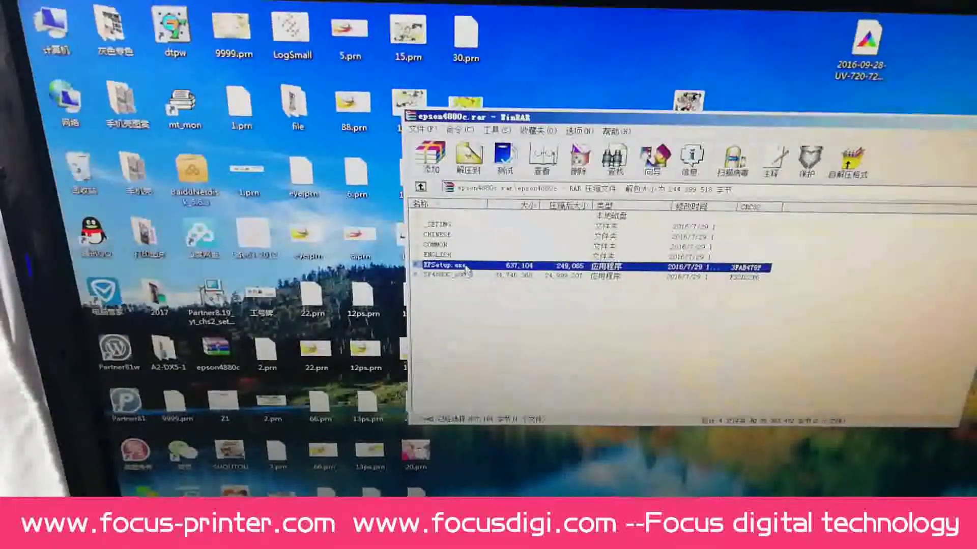
- Launch EPSetup.exe in English and choose local-connection setup for the Stylus Pro 4880C
{"action": "double_click", "coordinate": [468, 271]}
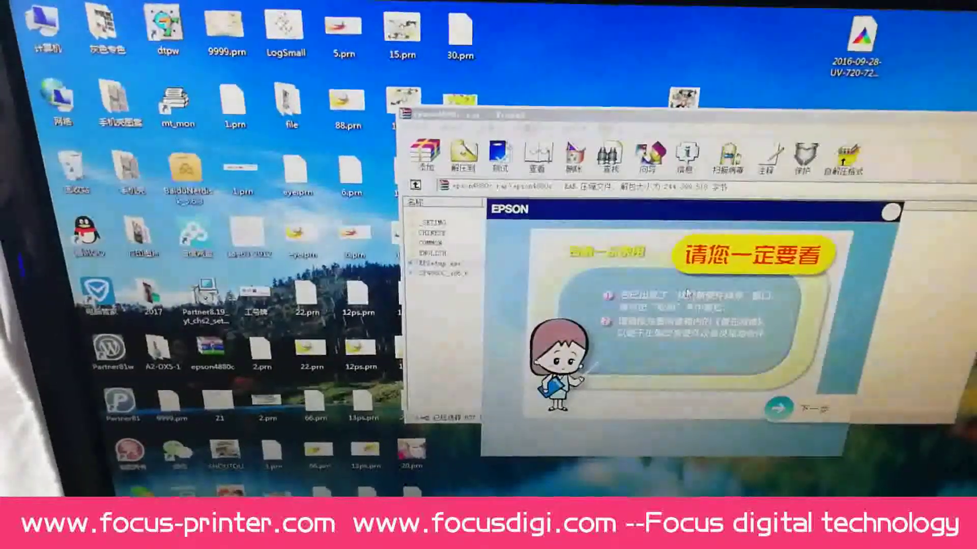
{"action": "key", "text": "Return"}
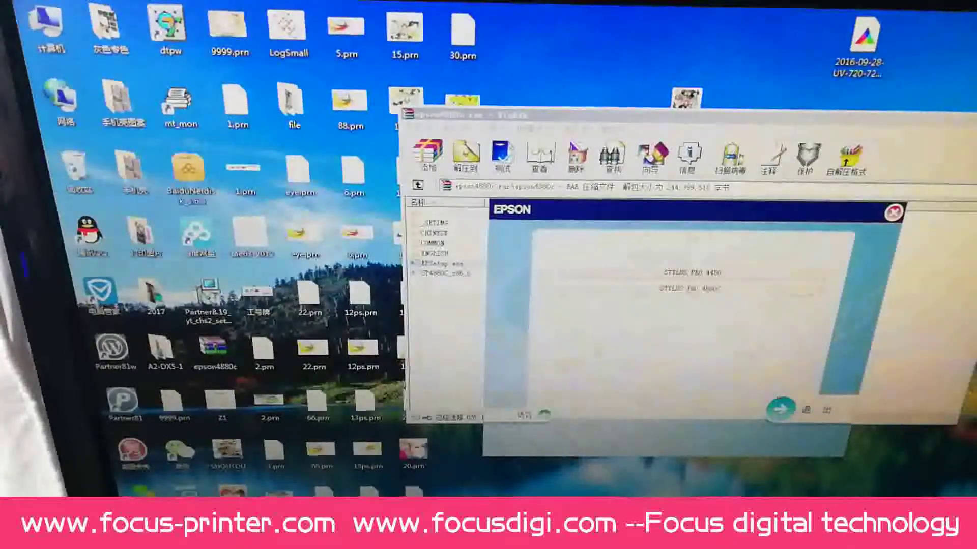
{"action": "left_click", "coordinate": [523, 414]}
{"action": "left_click", "coordinate": [759, 294]}
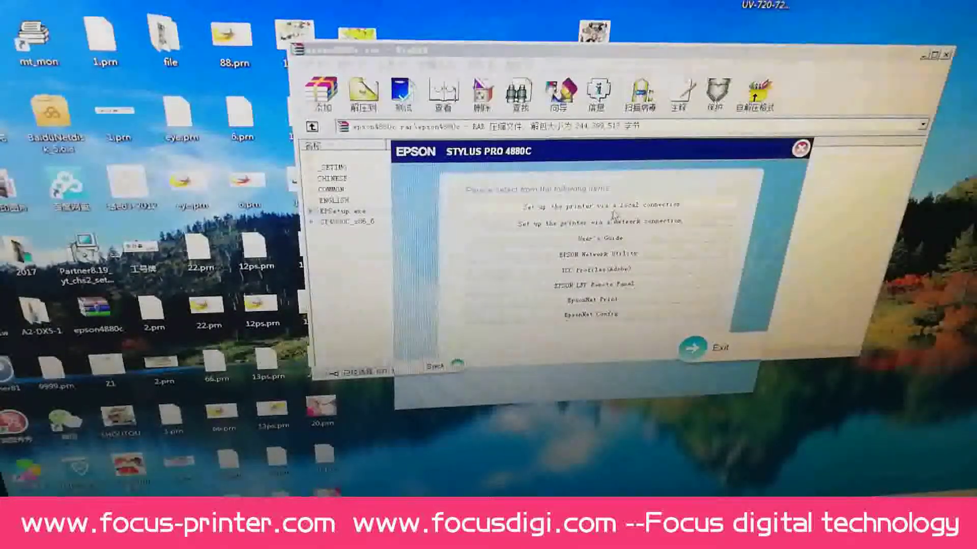
{"action": "left_click", "coordinate": [636, 208]}
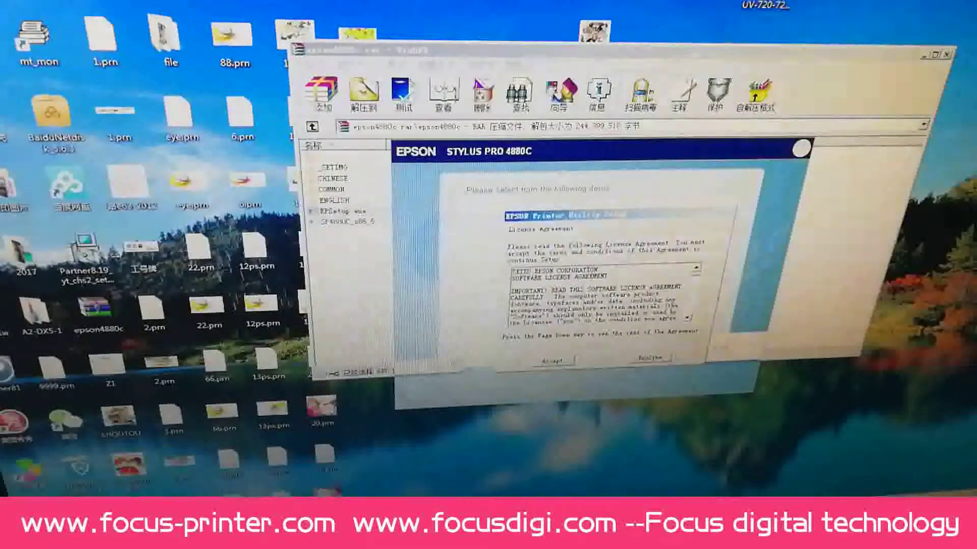
- Accept the license, acknowledge successful installation, and close the Epson installer and archive window
{"action": "left_click", "coordinate": [555, 364]}
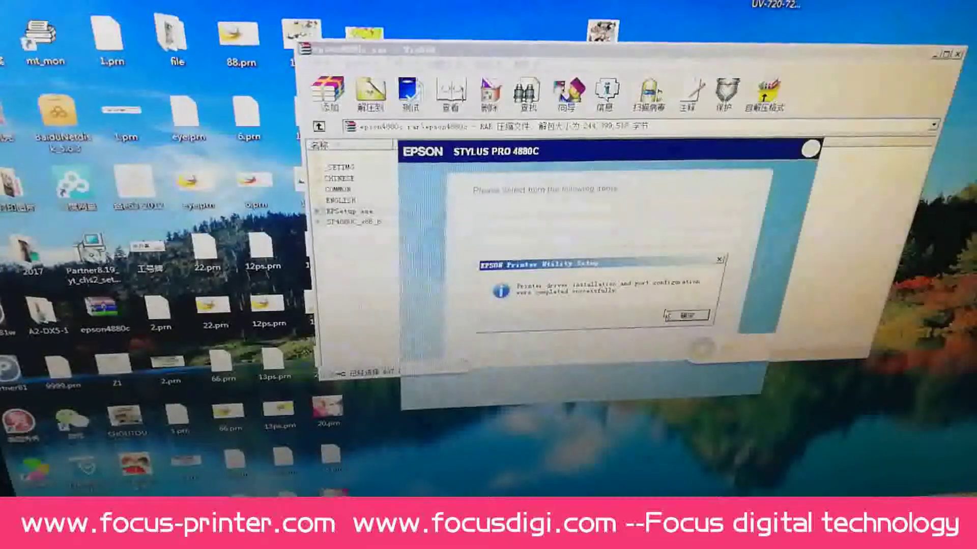
{"action": "left_click", "coordinate": [698, 319]}
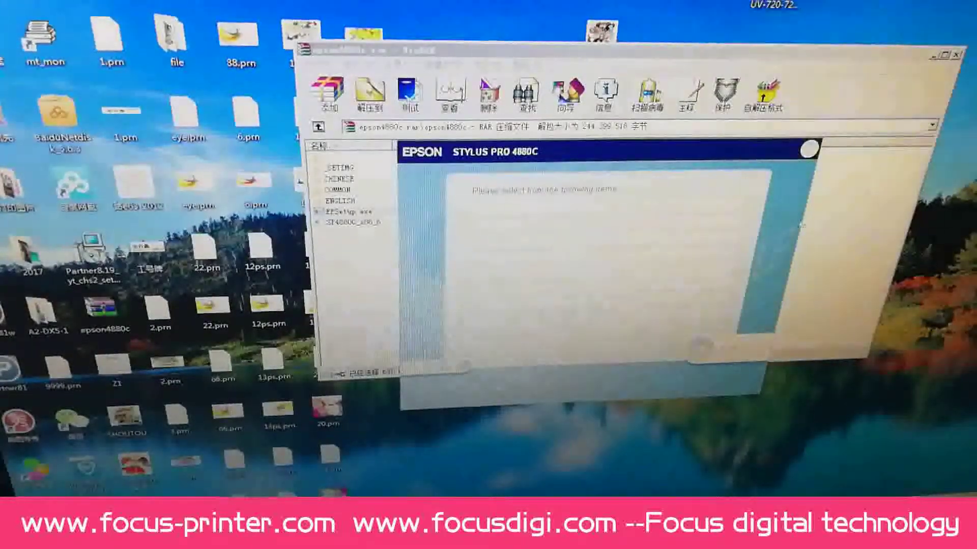
{"action": "left_click", "coordinate": [809, 150]}
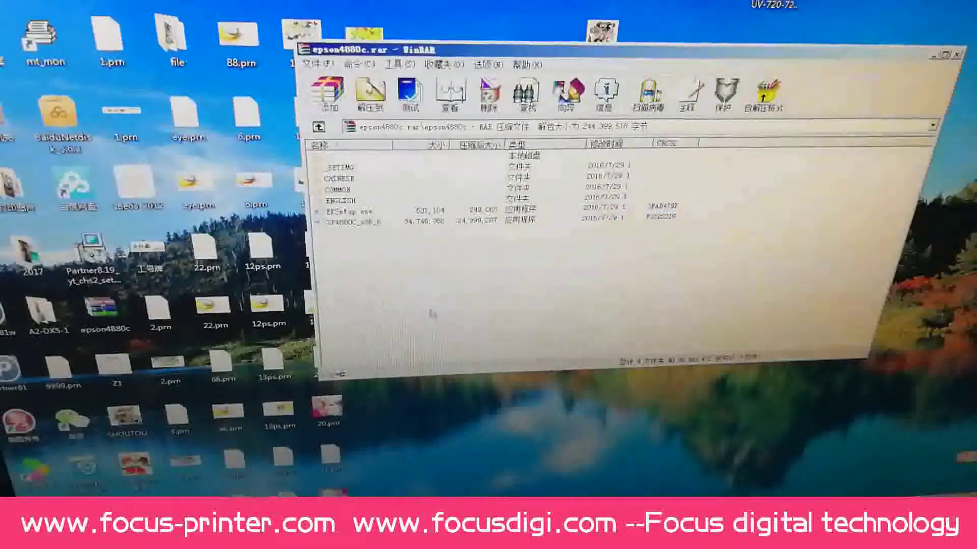
{"action": "left_click", "coordinate": [955, 58]}
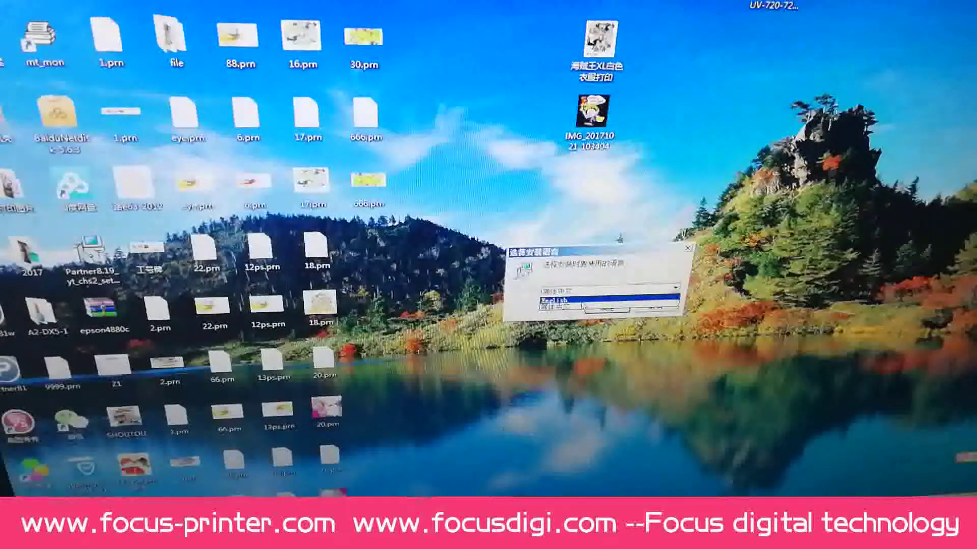
- Start the PartnerRIP setup in English, then cancel it and exit setup
{"action": "left_click", "coordinate": [607, 307]}
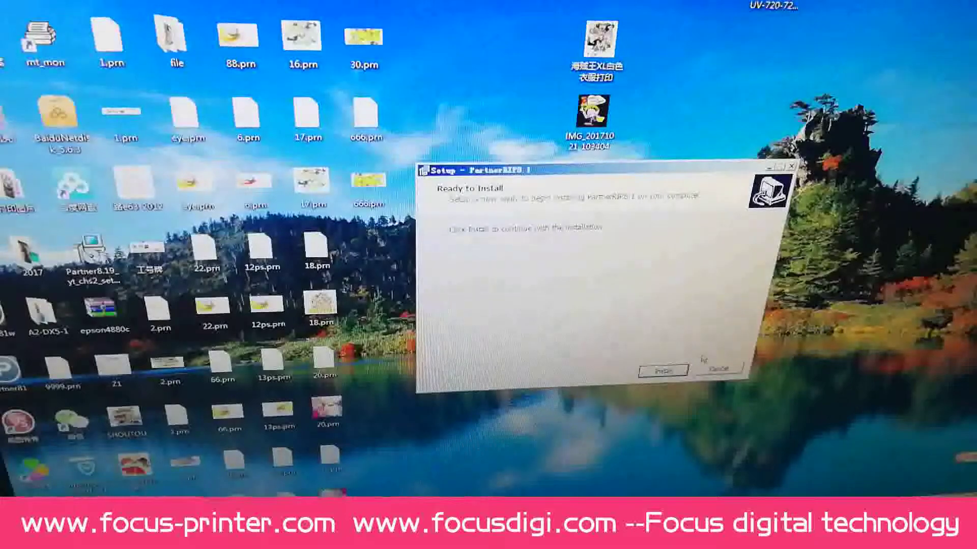
{"action": "left_click", "coordinate": [663, 371]}
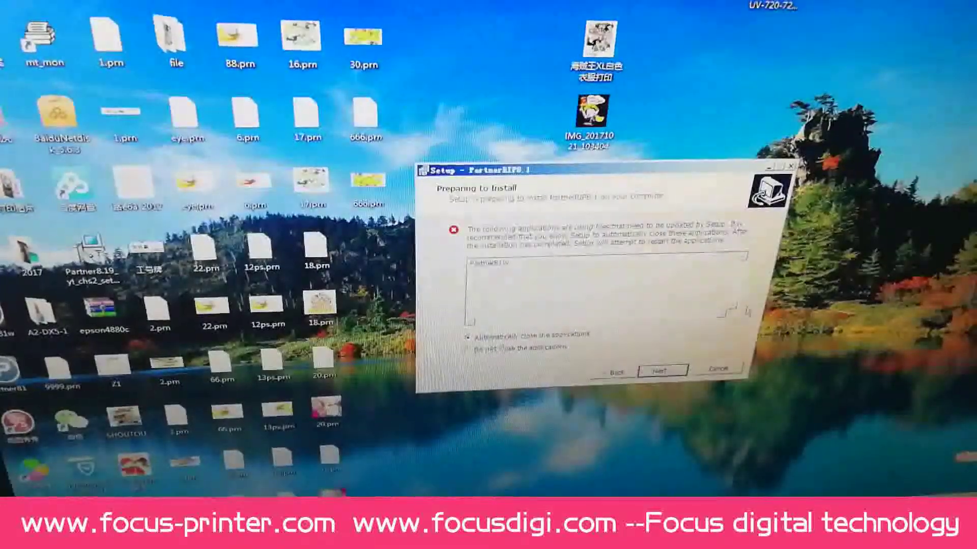
{"action": "key", "text": "Escape"}
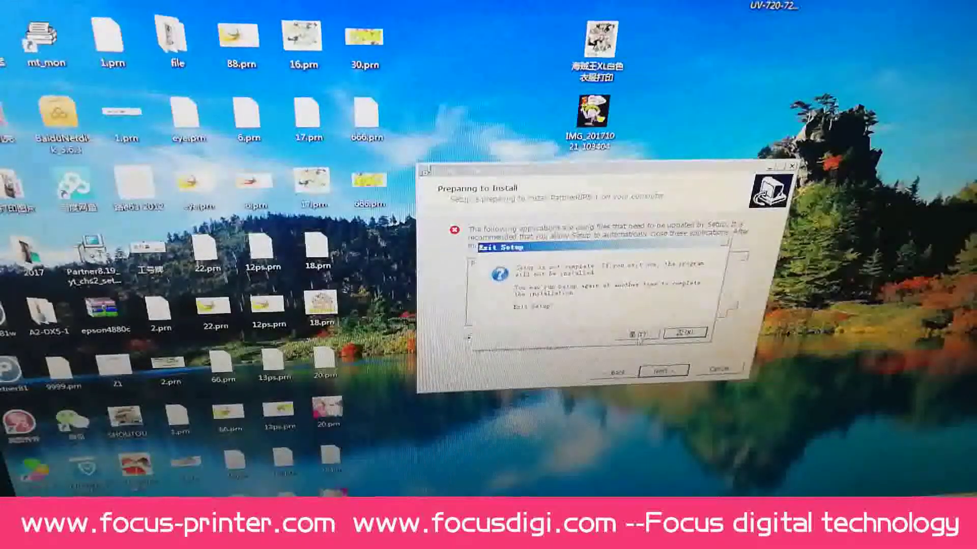
{"action": "left_click", "coordinate": [639, 336]}
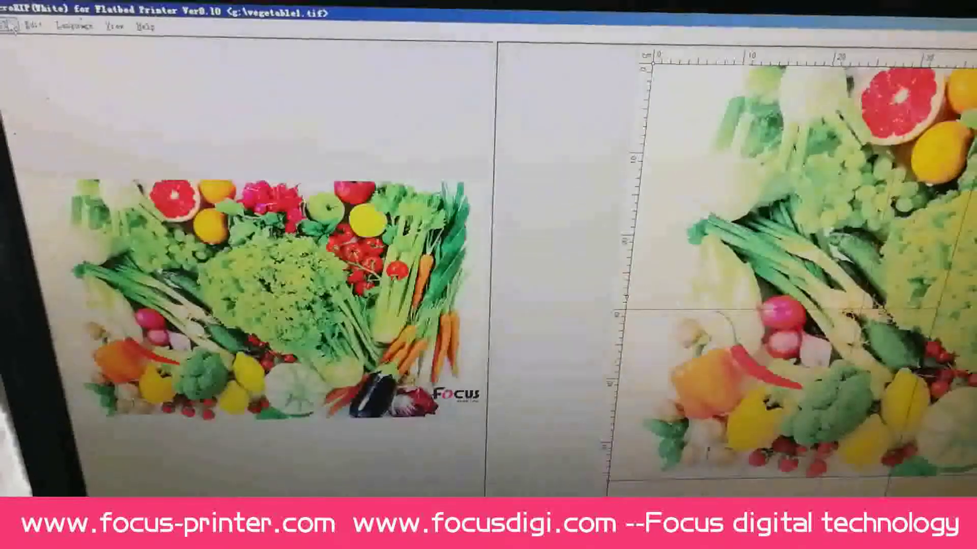
- Enable left and right print guide lines at 0 cm and 19.947 cm, then apply and confirm
{"action": "left_click", "coordinate": [38, 17]}
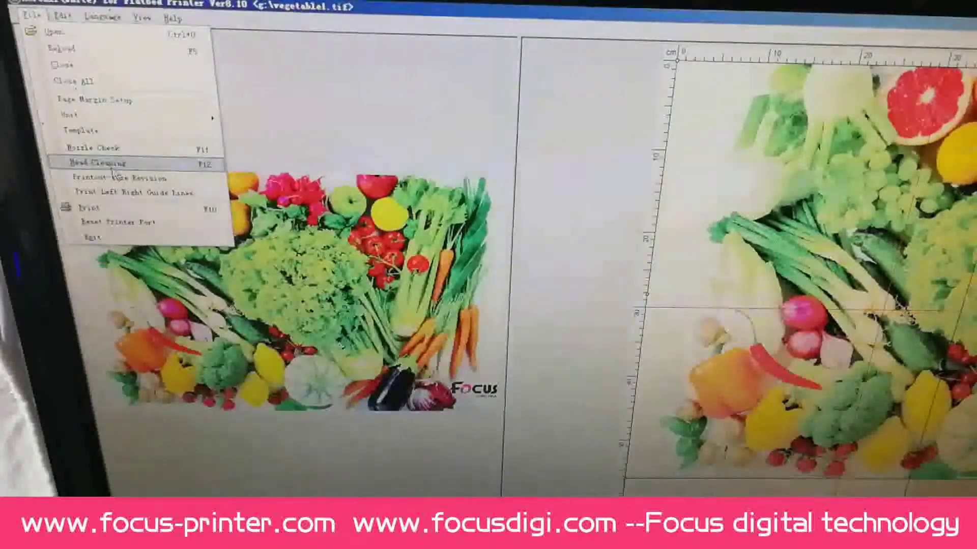
{"action": "left_click", "coordinate": [117, 196]}
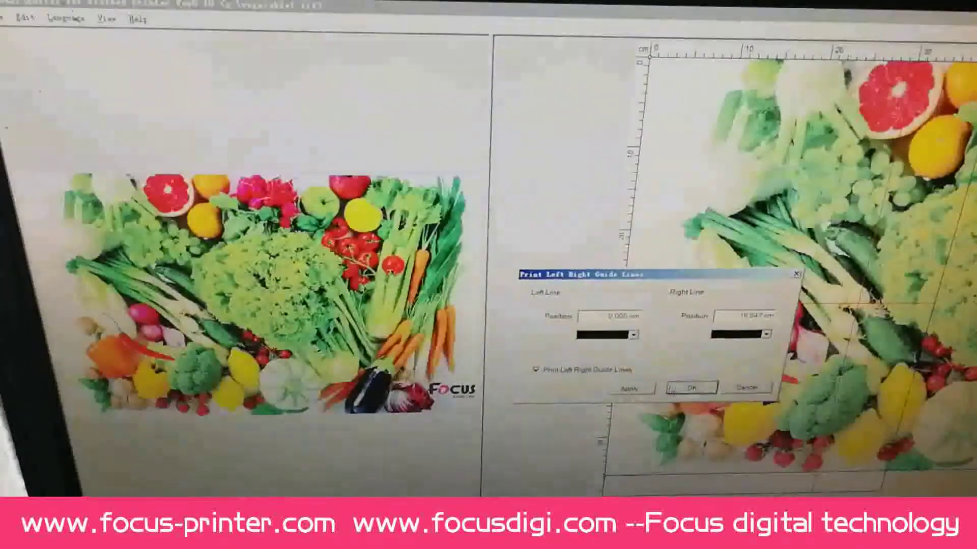
{"action": "left_click", "coordinate": [632, 388]}
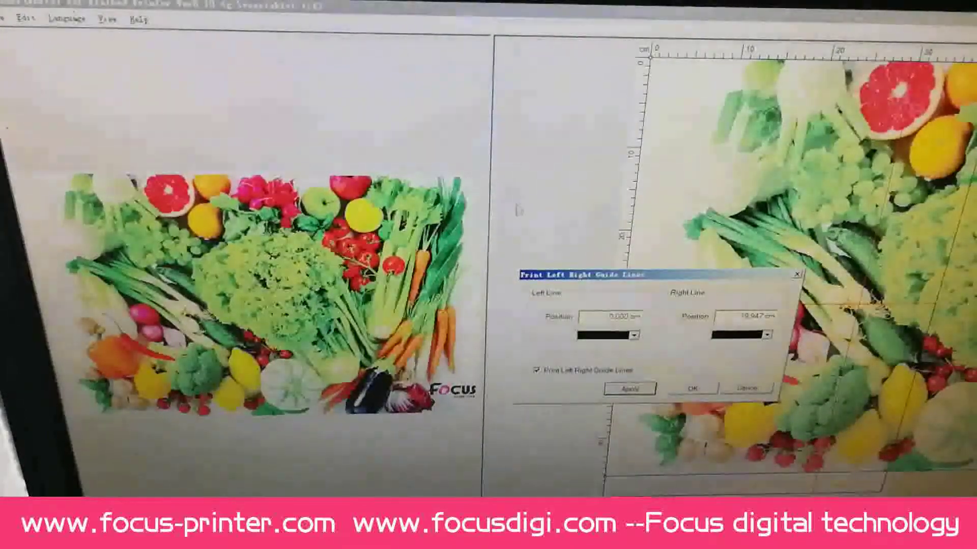
{"action": "left_click", "coordinate": [692, 389]}
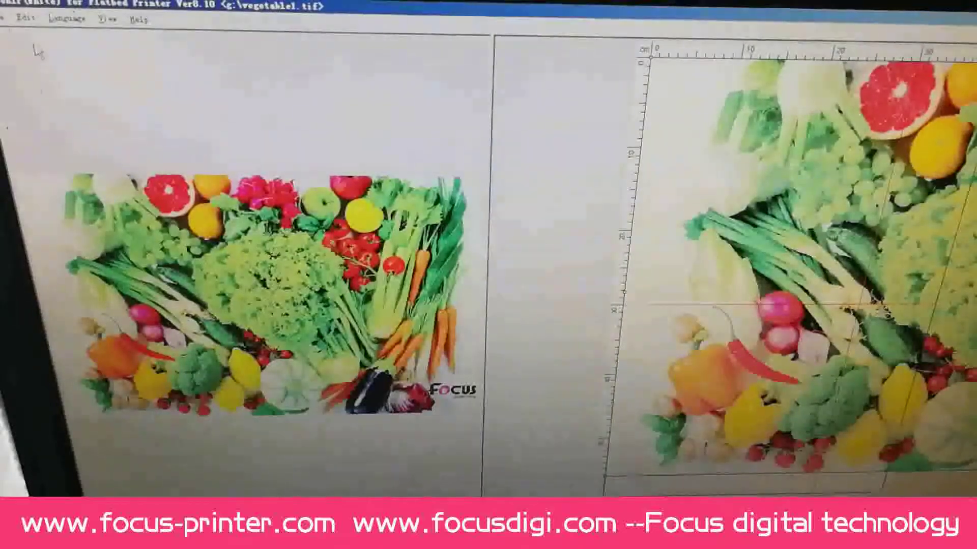
- Reopen the Print Left Right Guide Lines settings and confirm them unchanged
{"action": "left_click", "coordinate": [6, 19]}
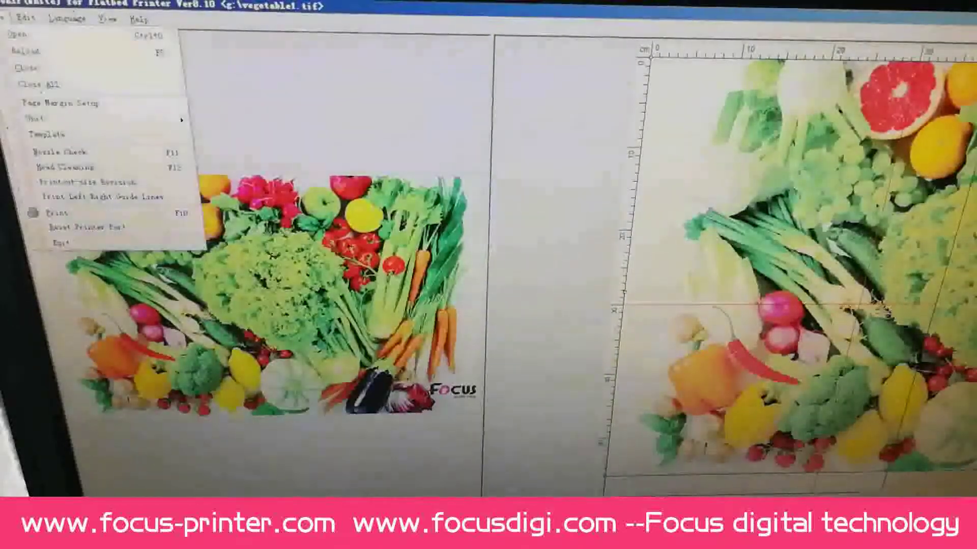
{"action": "left_click", "coordinate": [91, 197]}
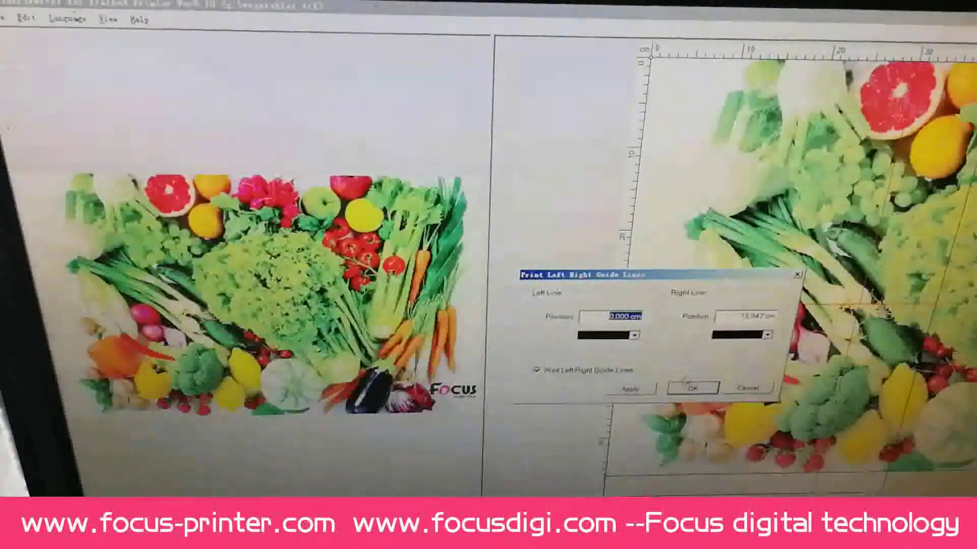
{"action": "left_click", "coordinate": [684, 389]}
- Browse the File, language and View menus, then request closing the vegetable1.tif job
{"action": "left_click", "coordinate": [23, 19]}
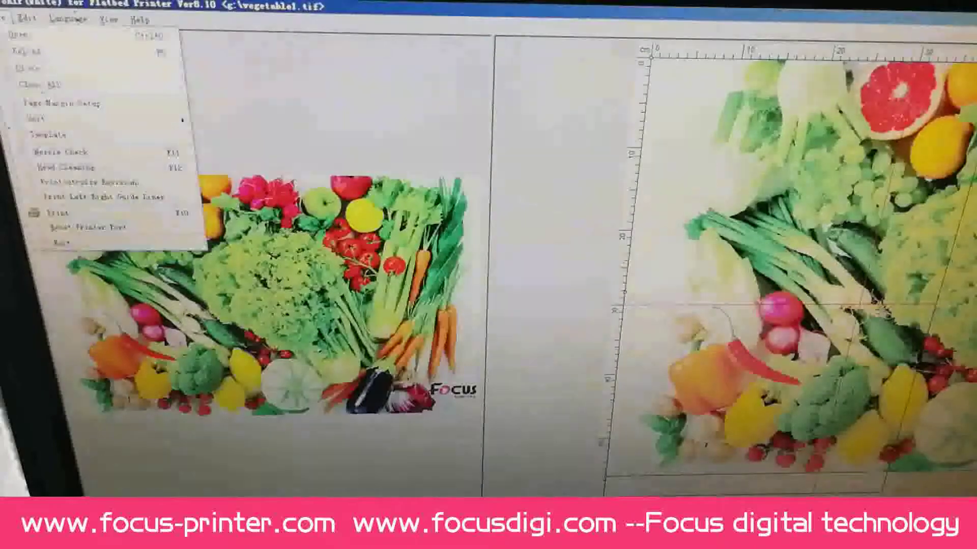
{"action": "left_click", "coordinate": [229, 99]}
{"action": "left_click", "coordinate": [68, 20]}
{"action": "left_click", "coordinate": [110, 20]}
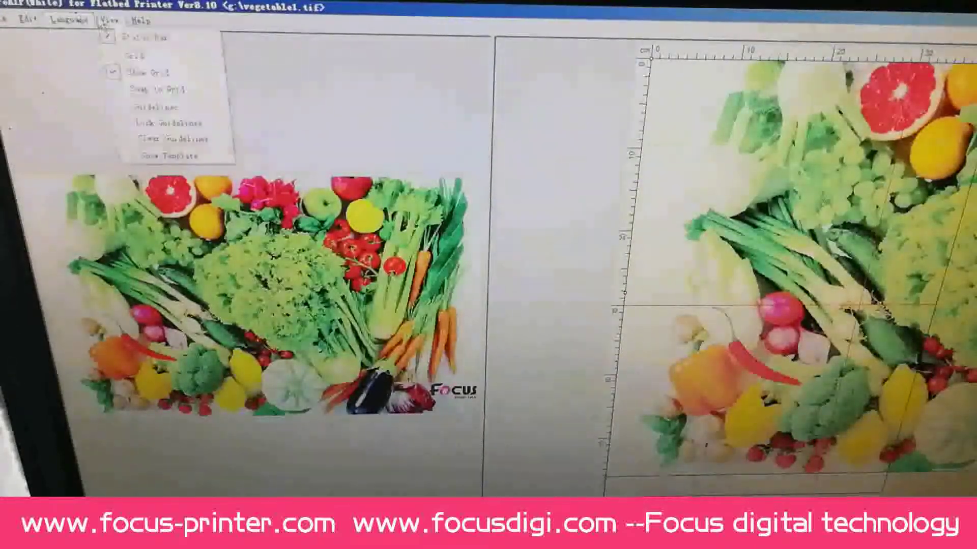
{"action": "left_click", "coordinate": [229, 114]}
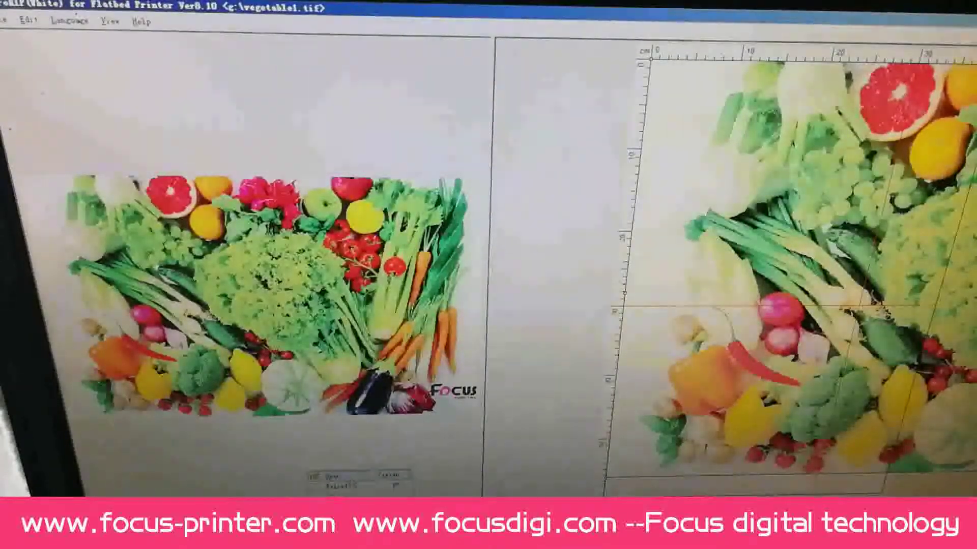
{"action": "left_click", "coordinate": [336, 481]}
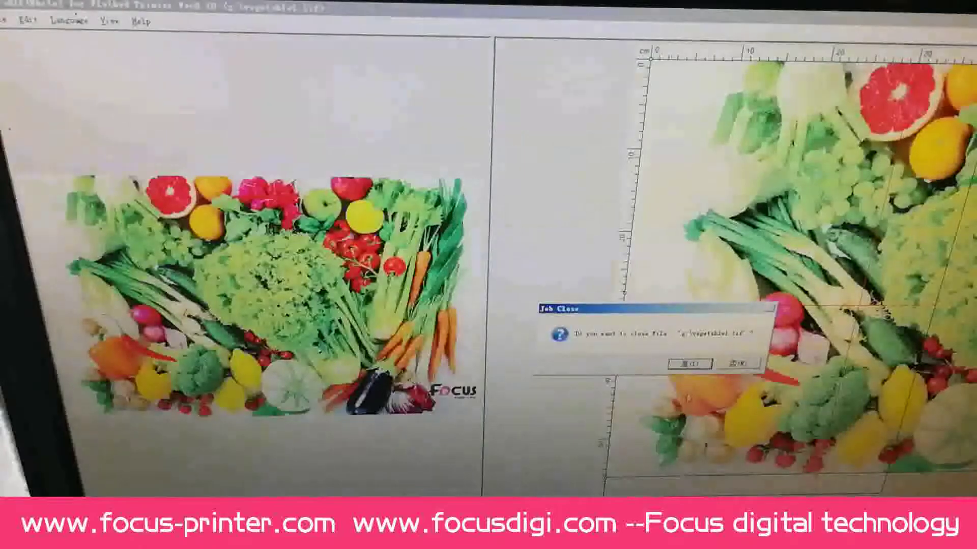
- Confirm closing the vegetable1.tif job and start opening a new image file
{"action": "left_click", "coordinate": [689, 365]}
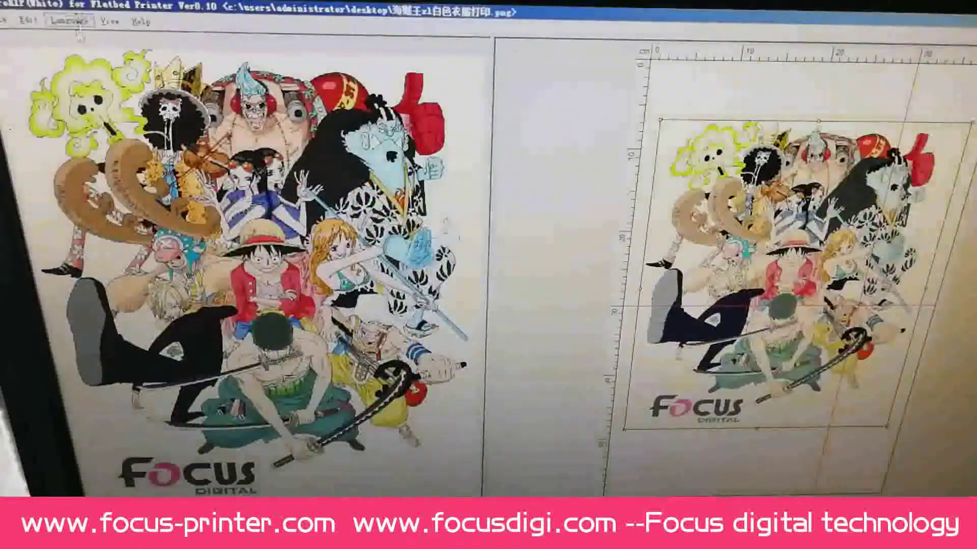
{"action": "left_click", "coordinate": [24, 37]}
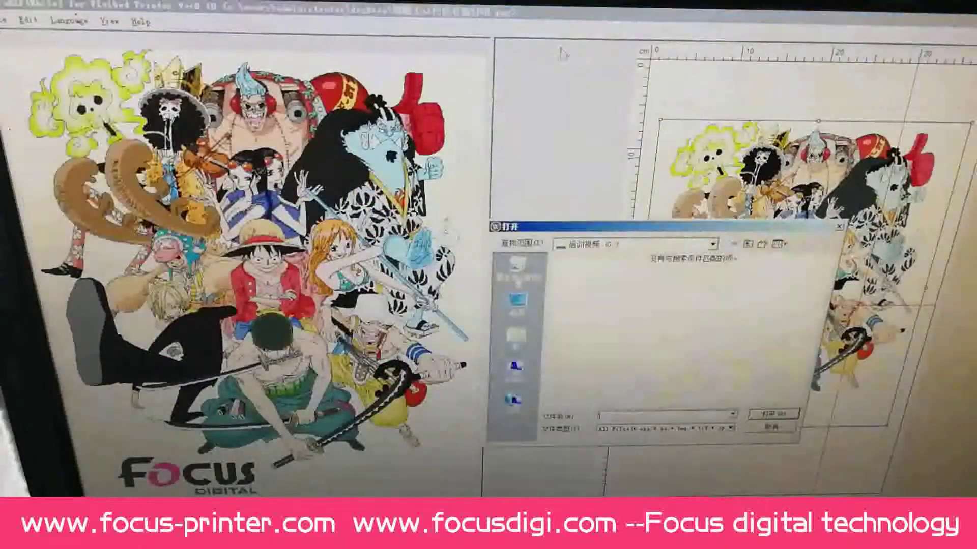